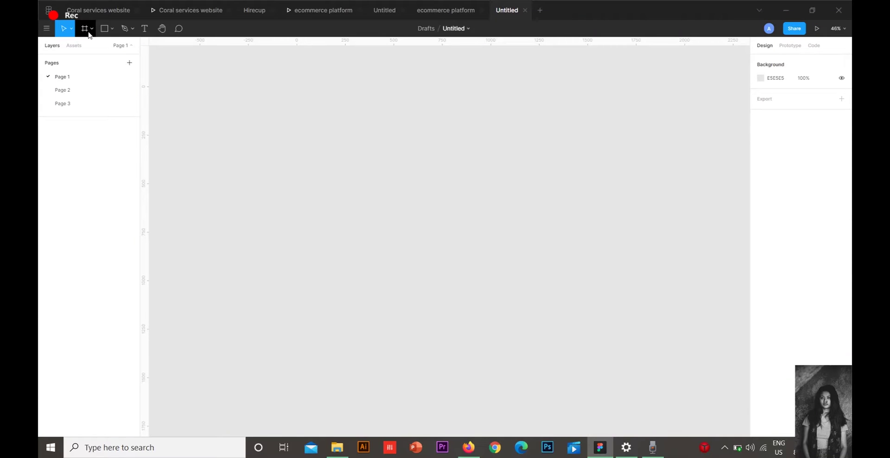
# Toggle the Frame tool off and back on to show its size presets
pyautogui.click(88, 32)
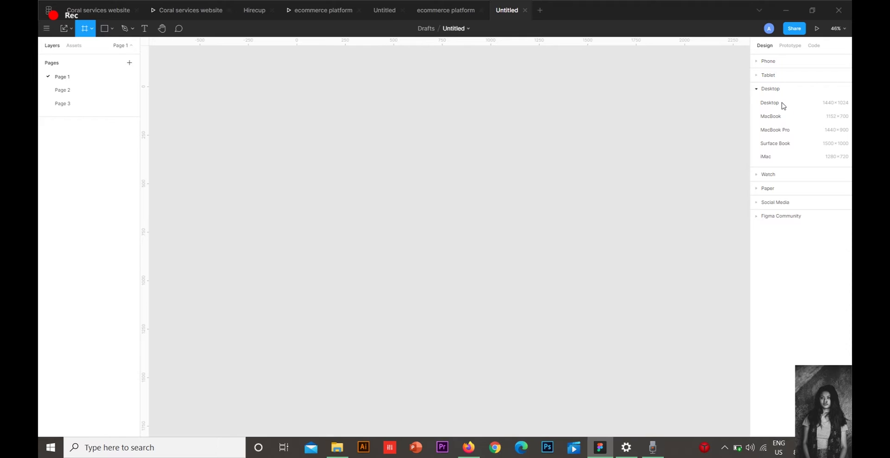
pyautogui.click(89, 33)
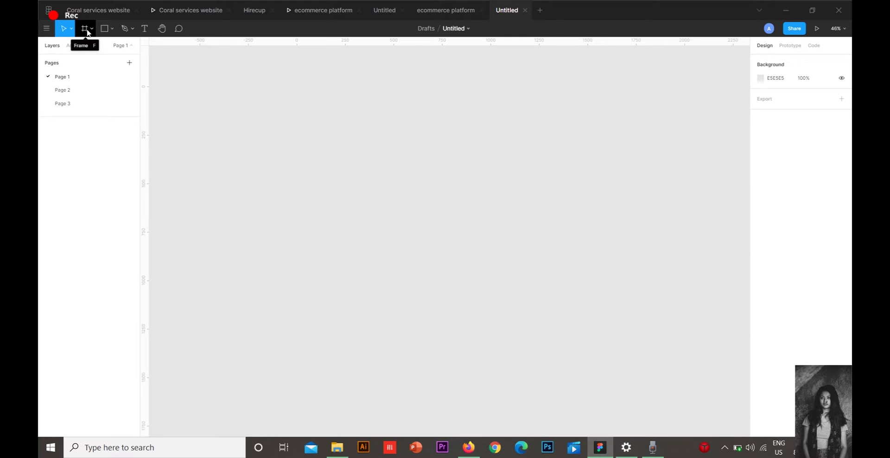
pyautogui.click(85, 29)
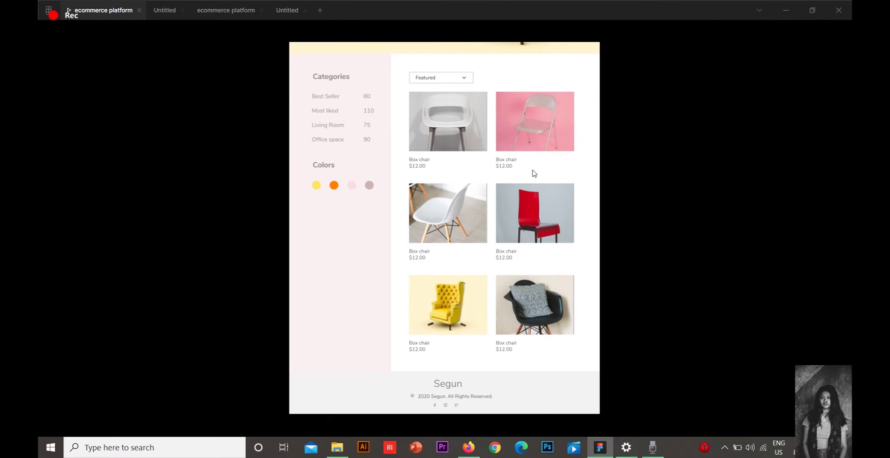
# Scroll the chair prototype, then go back to the Untitled flower-photo file
pyautogui.scroll(4, 533, 172)
pyautogui.scroll(-4, 534, 173)
pyautogui.moveTo(514, 72)
pyautogui.click(287, 10)
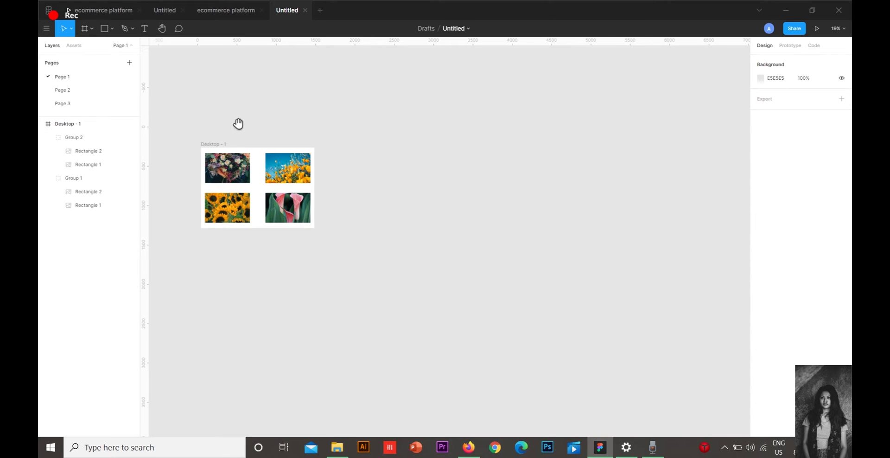
# Select and deselect the Desktop - 1 frame while panning around the canvas
pyautogui.scroll(-2, 273, 123)
pyautogui.moveTo(186, 82); pyautogui.dragTo(365, 258)
pyautogui.click(407, 165)
pyautogui.moveTo(181, 87); pyautogui.dragTo(368, 228)
pyautogui.click(332, 178)
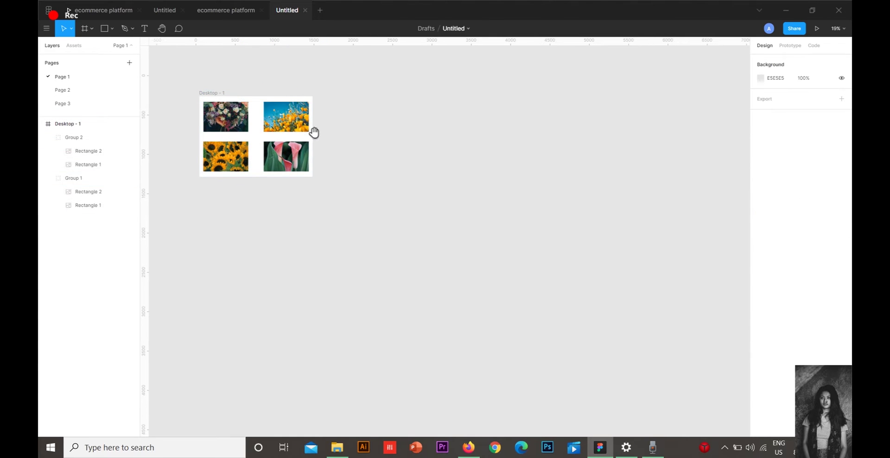
pyautogui.hscroll(-3, 318, 131)
pyautogui.hscroll(4, 402, 136)
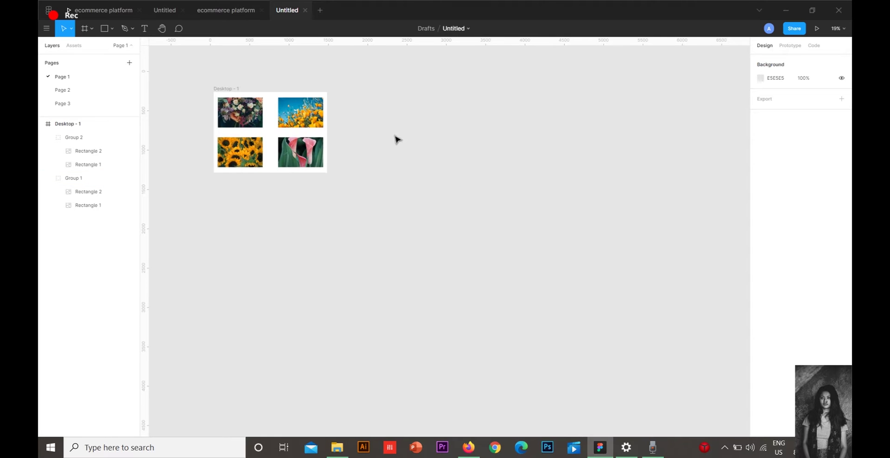
# Create a 1440×1024 Desktop-preset frame and place it beside Desktop - 1
pyautogui.click(95, 33)
pyautogui.click(93, 46)
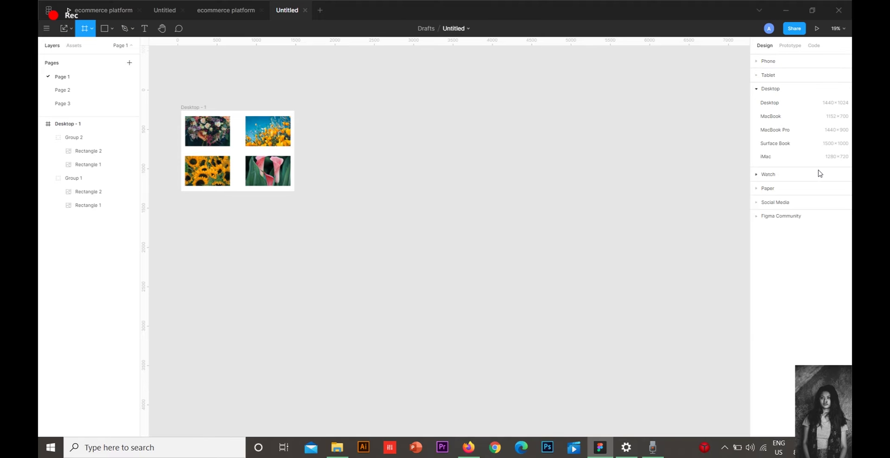
pyautogui.click(783, 104)
pyautogui.moveTo(450, 244); pyautogui.dragTo(441, 157)
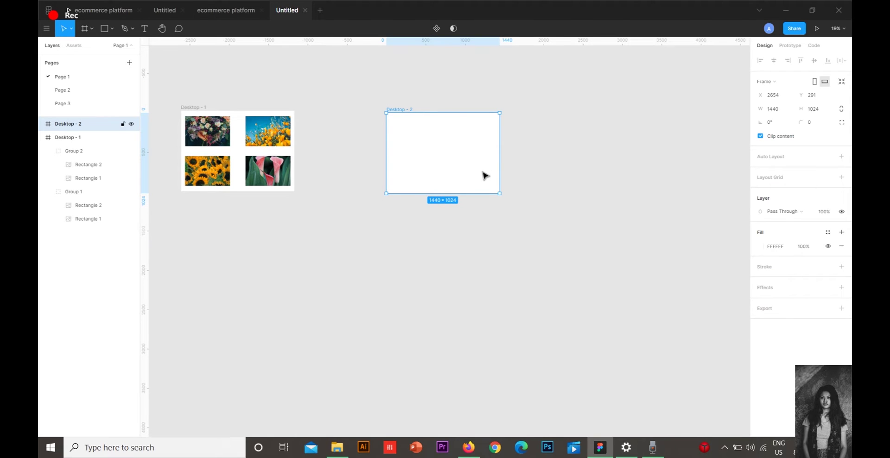
# Pick the Rectangle tool, draw a test square in Desktop - 2, then delete it
pyautogui.scroll(2, 485, 175)
pyautogui.click(91, 28)
pyautogui.click(115, 28)
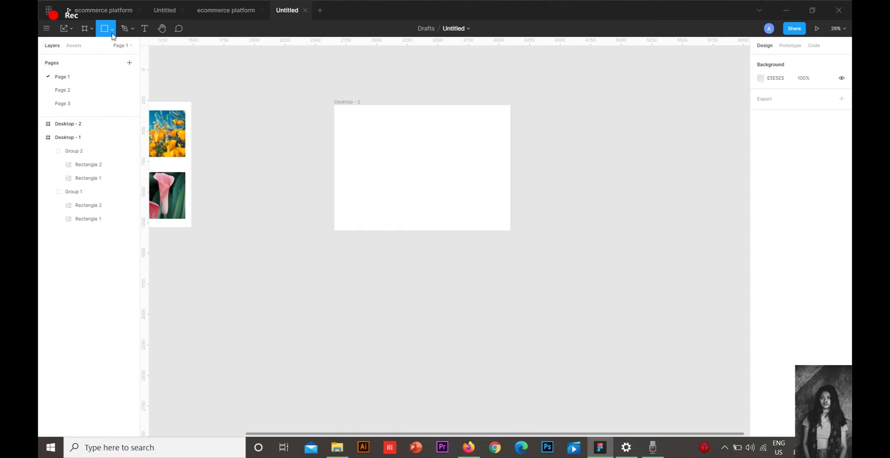
pyautogui.click(111, 29)
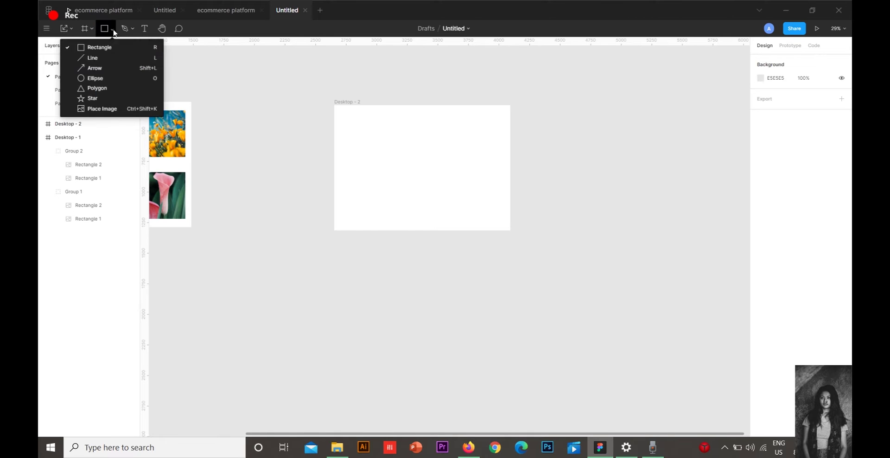
pyautogui.click(102, 44)
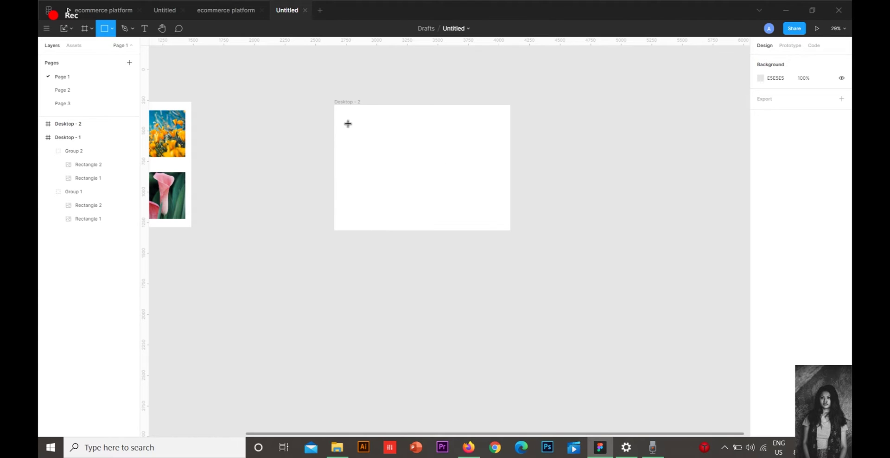
pyautogui.moveTo(347, 122); pyautogui.dragTo(396, 154)
pyautogui.press('Delete')
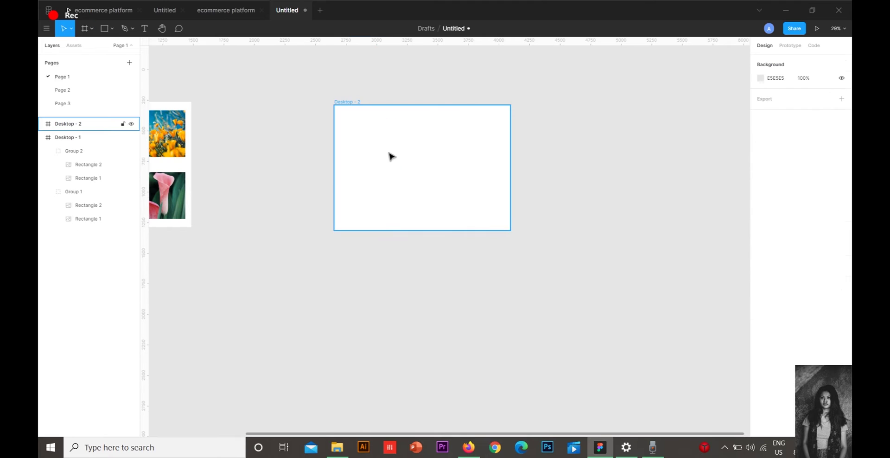
# Draw a grey placeholder rectangle near the top of Desktop - 2
pyautogui.press('r')
pyautogui.moveTo(346, 119)
pyautogui.mouseDown()
pyautogui.moveTo(408, 153)
pyautogui.moveTo(413, 169)
pyautogui.mouseUp()
pyautogui.click(413, 198)
pyautogui.moveTo(382, 143)
pyautogui.mouseDown()
pyautogui.moveTo(379, 135)
pyautogui.moveTo(478, 163)
pyautogui.mouseUp()
pyautogui.click(369, 188)
# Group the top two rectangles, centre them horizontally in Desktop - 2, then ungroup
pyautogui.click(378, 145)
pyautogui.keyDown('shift'); pyautogui.click(463, 147); pyautogui.keyUp('shift')
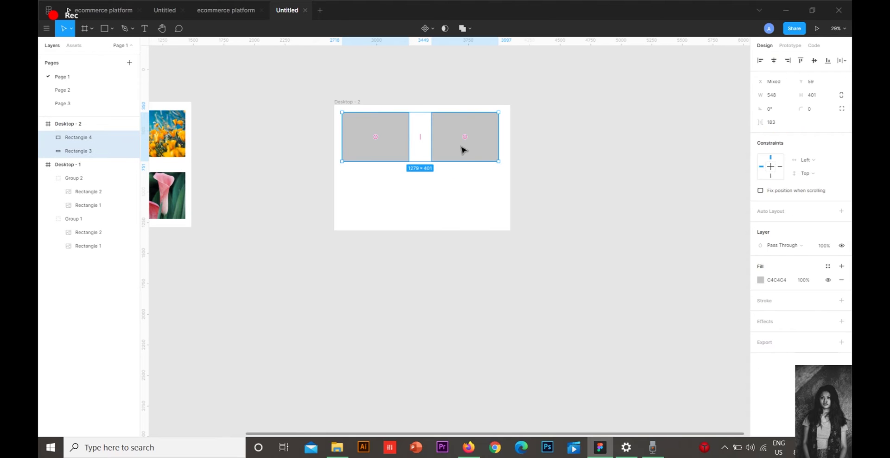
pyautogui.hotkey('ctrl', 'g')
pyautogui.click(773, 60)
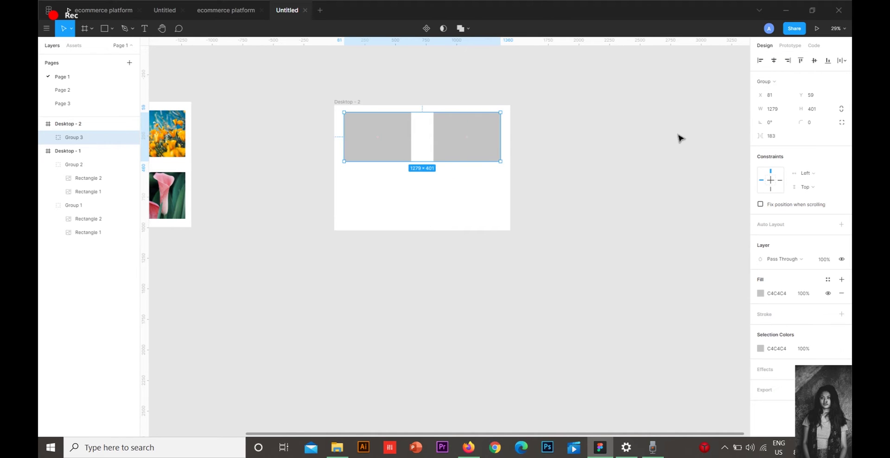
pyautogui.rightClick(490, 130)
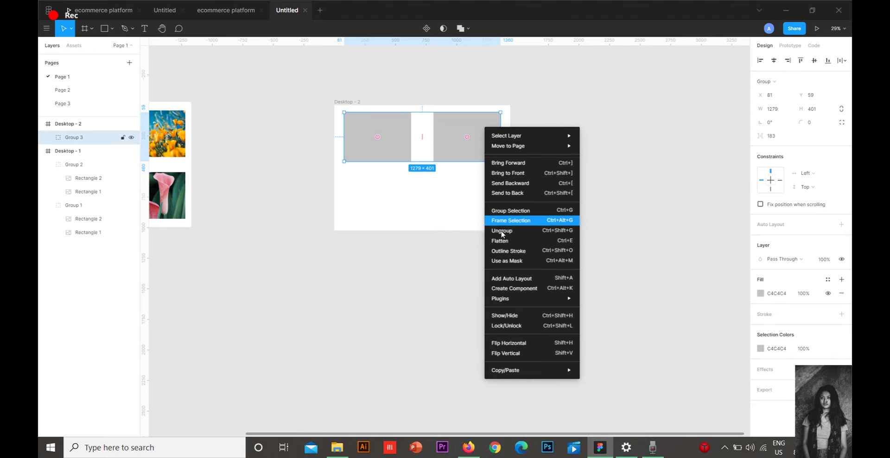
pyautogui.click(503, 230)
# Duplicate the top pair of rectangles and move the copies down into a second row
pyautogui.click(592, 195)
pyautogui.click(405, 148)
pyautogui.click(496, 141)
pyautogui.click(258, 172)
pyautogui.click(381, 151)
pyautogui.keyDown('shift'); pyautogui.click(482, 146); pyautogui.keyUp('shift')
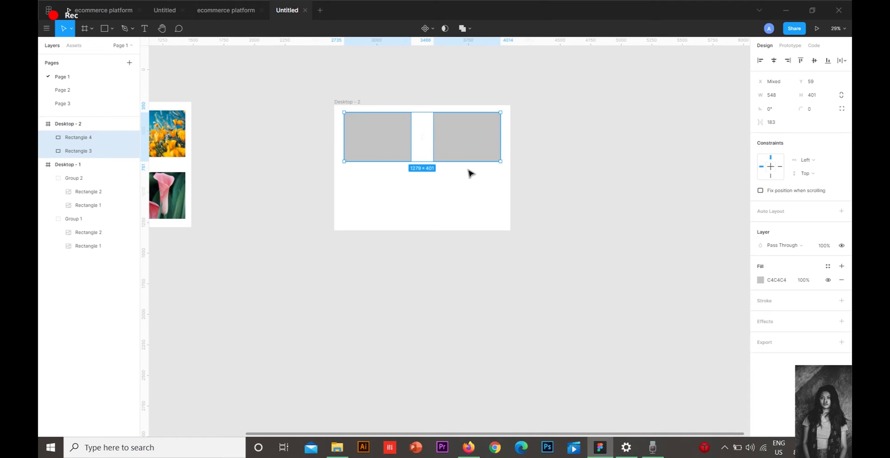
pyautogui.hotkey('ctrl', 'd')
pyautogui.moveTo(447, 180); pyautogui.dragTo(452, 215)
pyautogui.click(570, 199)
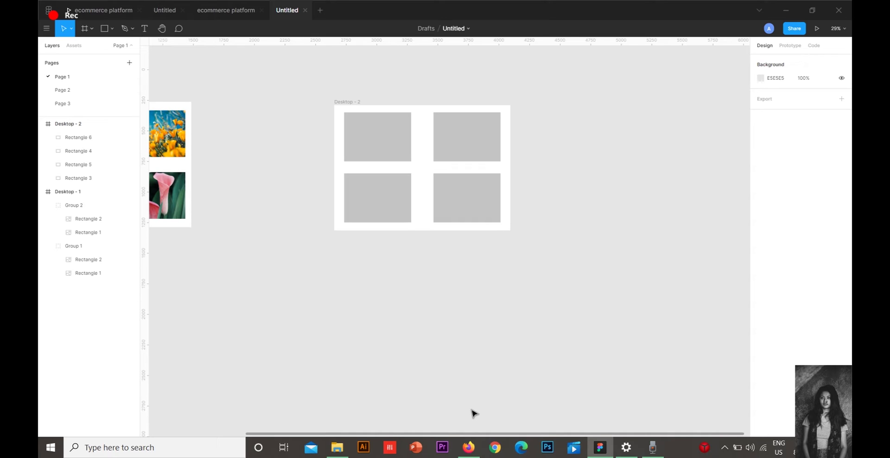
# Draw a freeform curved path beside Desktop - 2, squash it, then delete it
pyautogui.press('p')
pyautogui.click(592, 209)
pyautogui.moveTo(600, 173); pyautogui.dragTo(593, 209)
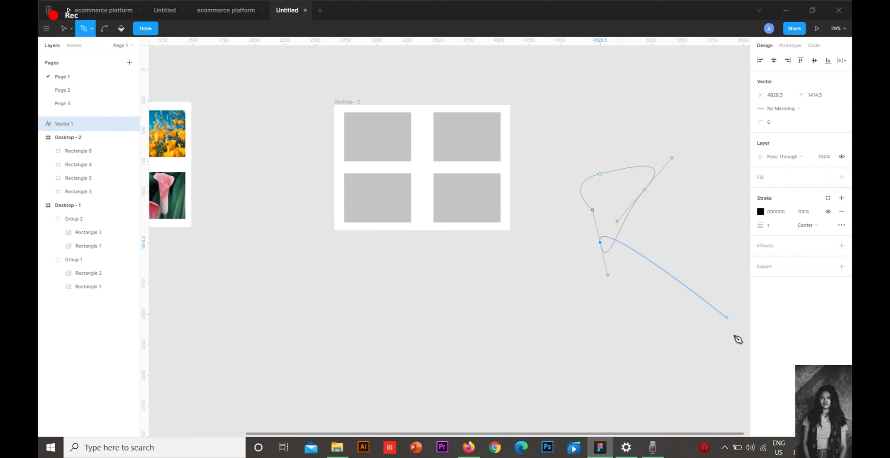
pyautogui.press('Escape')
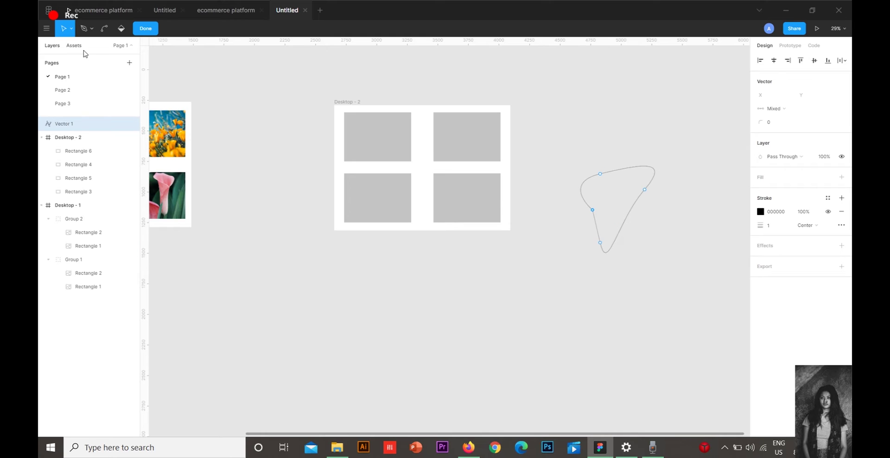
pyautogui.click(155, 31)
pyautogui.moveTo(607, 167); pyautogui.dragTo(596, 250)
pyautogui.press('Delete')
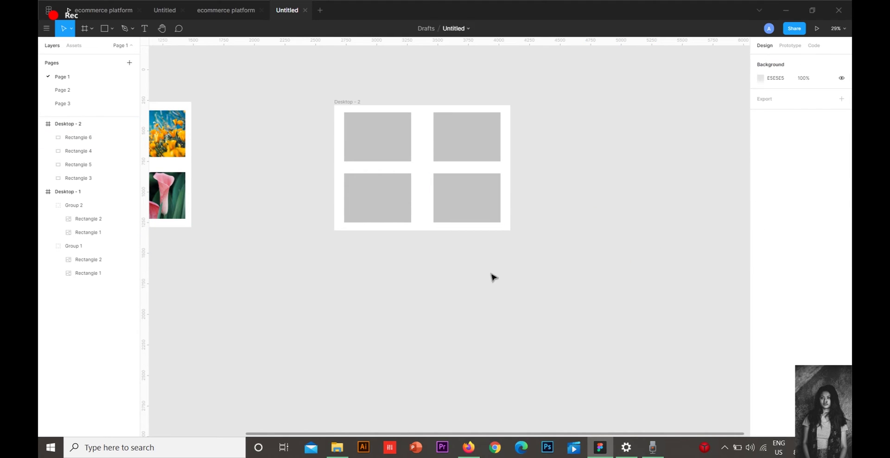
# Draw a circle to the right of Desktop - 2 and shift its points left
pyautogui.press('o')
pyautogui.moveTo(588, 159); pyautogui.dragTo(616, 182)
pyautogui.click(654, 231)
pyautogui.click(612, 173)
pyautogui.doubleClick(606, 167)
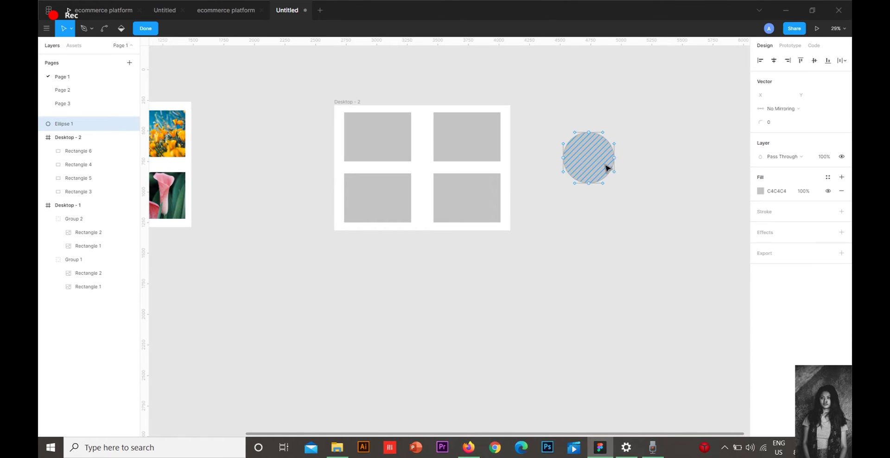
pyautogui.moveTo(615, 160); pyautogui.dragTo(583, 161)
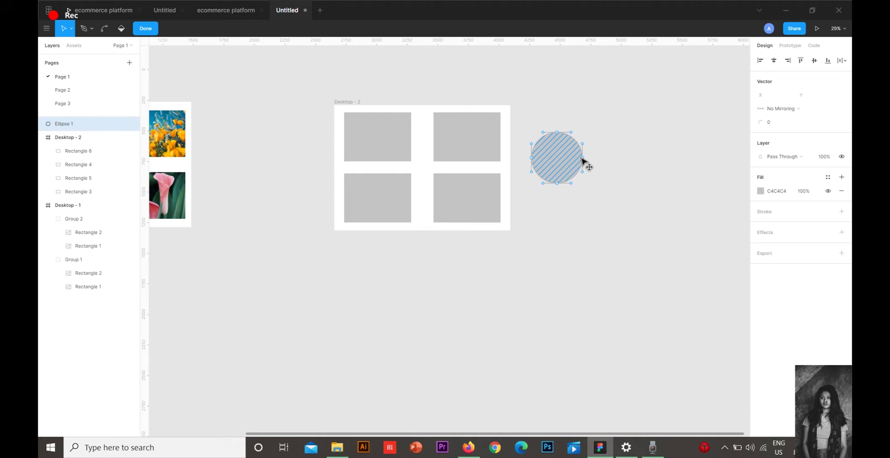
pyautogui.press('Escape')
pyautogui.click(675, 160)
pyautogui.click(570, 168)
# Pull the circle's right point inward to bend it into a crescent
pyautogui.scroll(8, 572, 167)
pyautogui.doubleClick(614, 147)
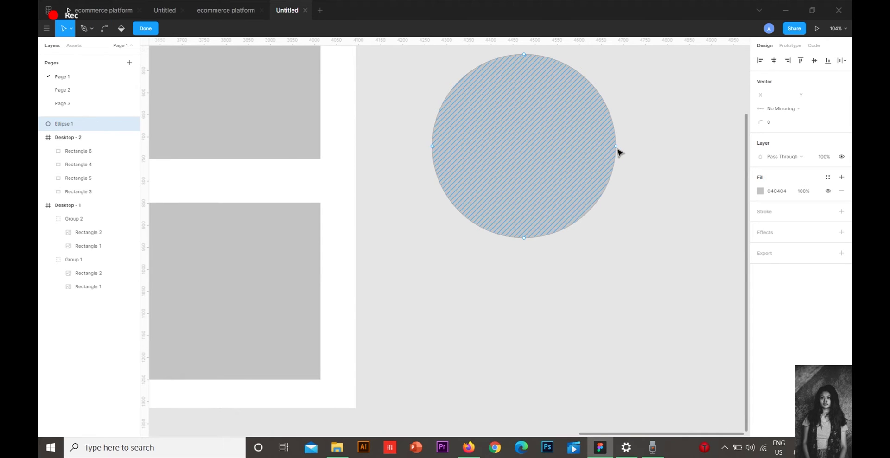
pyautogui.moveTo(615, 147); pyautogui.dragTo(497, 144)
pyautogui.click(543, 139)
pyautogui.scroll(-5, 512, 172)
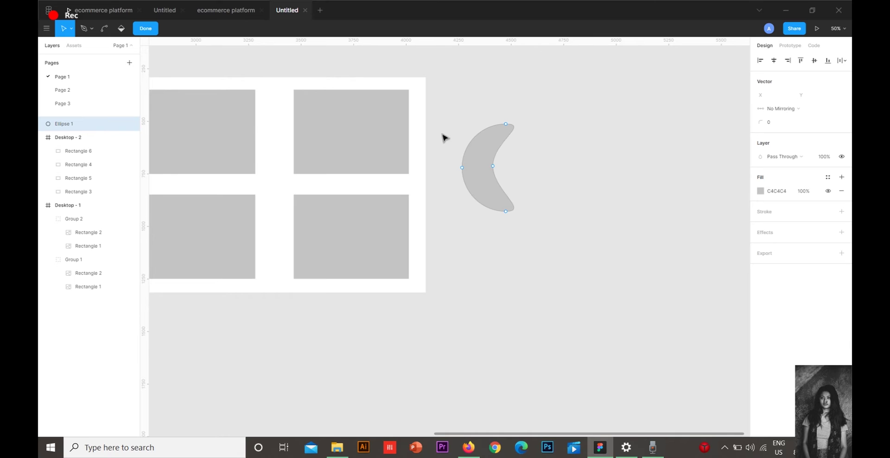
pyautogui.click(145, 28)
# Marquee-select the crescent beside the frame and delete it
pyautogui.click(339, 338)
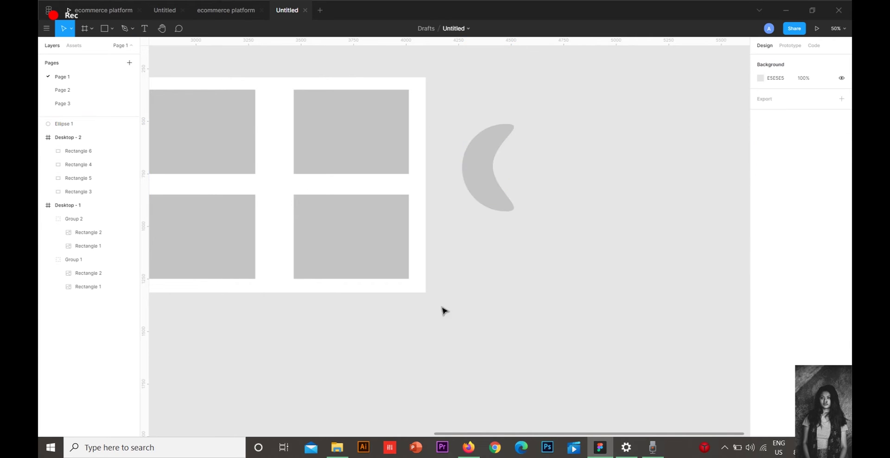
pyautogui.scroll(-2, 195, 145)
pyautogui.scroll(1, 498, 233)
pyautogui.hscroll(-1, 497, 233)
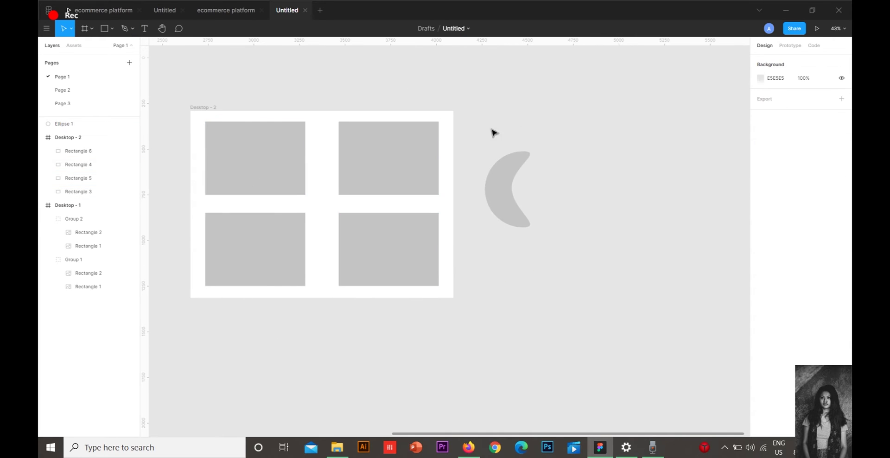
pyautogui.moveTo(487, 121); pyautogui.dragTo(569, 262)
pyautogui.press('Delete')
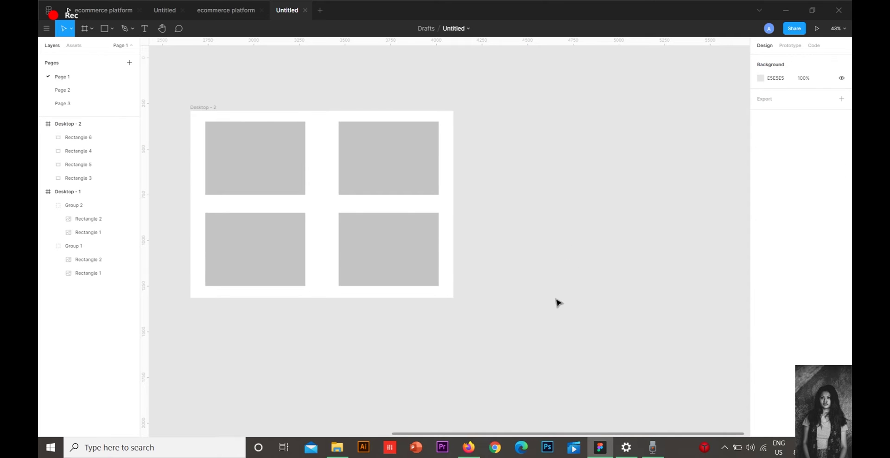
# Choose Manage Plugins from the canvas context menu's Plugins submenu
pyautogui.scroll(-1, 490, 143)
pyautogui.hscroll(-1, 490, 143)
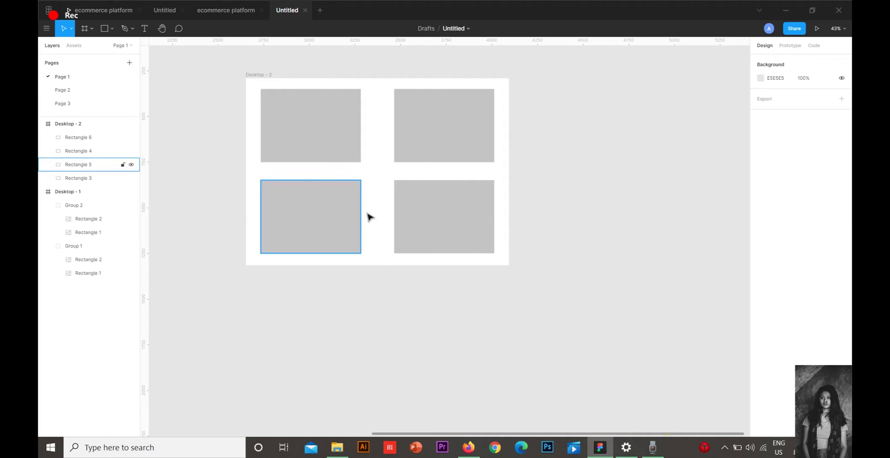
pyautogui.rightClick(582, 62)
pyautogui.moveTo(614, 89)
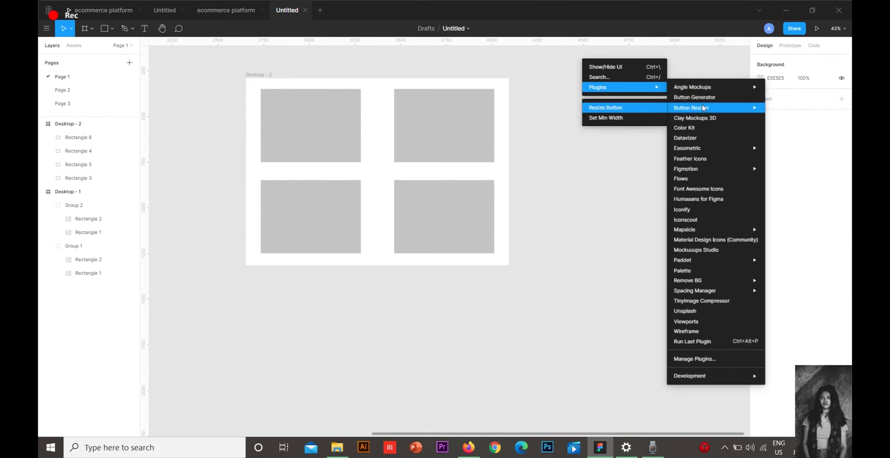
pyautogui.click(706, 359)
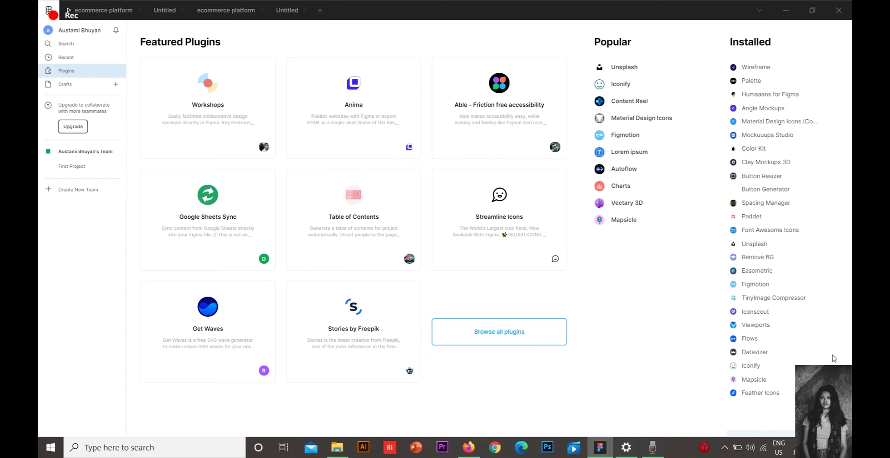
# Browse all plugins and search for 'unsplash'
pyautogui.click(499, 331)
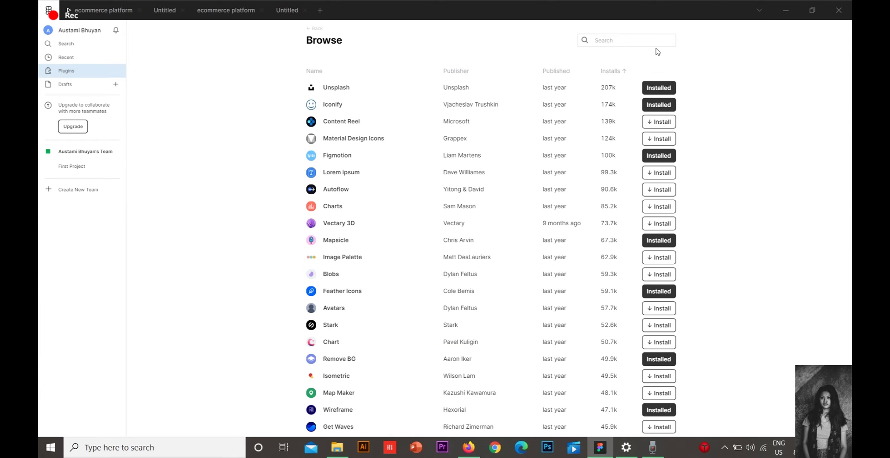
pyautogui.write('un')
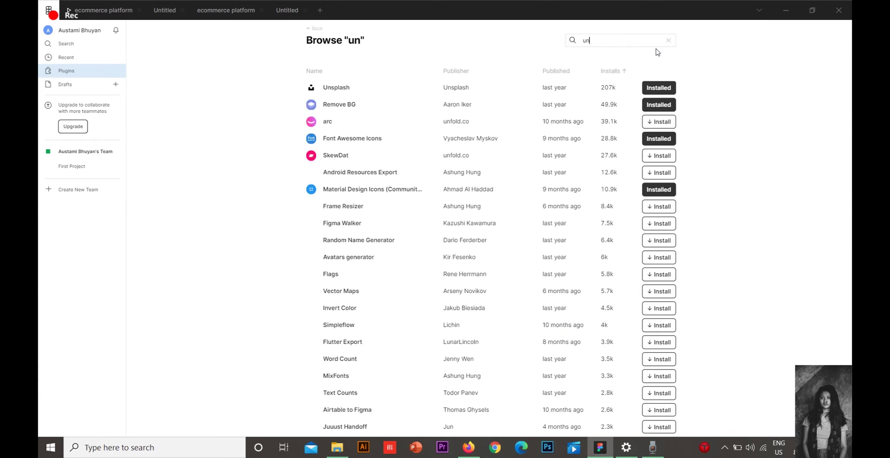
pyautogui.write('splash')
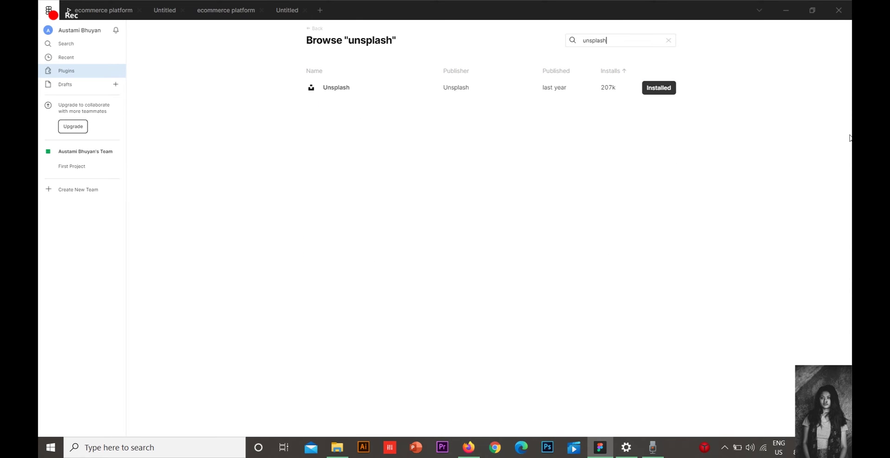
# Switch back to the Untitled file and select Desktop - 2's top-left rectangle
pyautogui.click(291, 11)
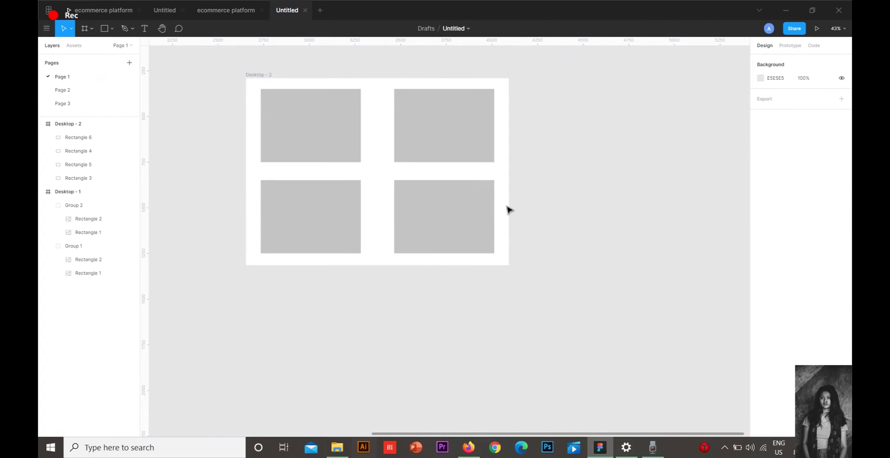
pyautogui.click(302, 133)
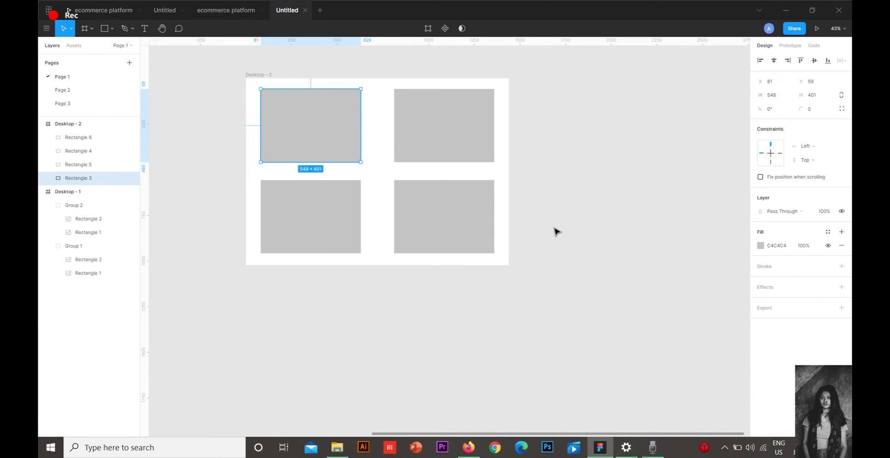
# Run the Unsplash plugin, search 'pla' for plant photos, and apply the seedlings-in-pots photo
pyautogui.rightClick(565, 165)
pyautogui.moveTo(588, 188)
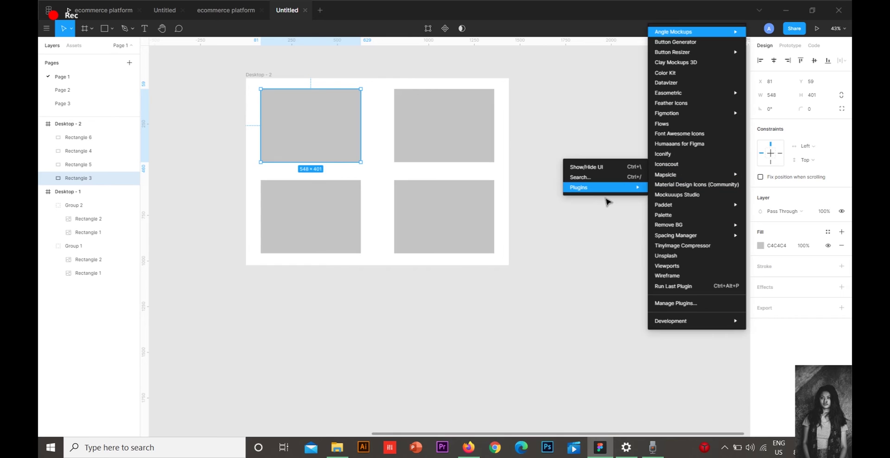
pyautogui.click(705, 255)
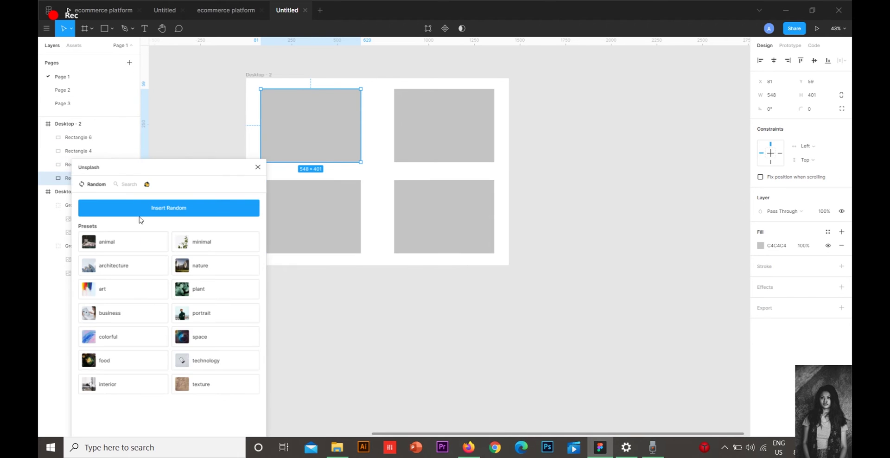
pyautogui.click(129, 185)
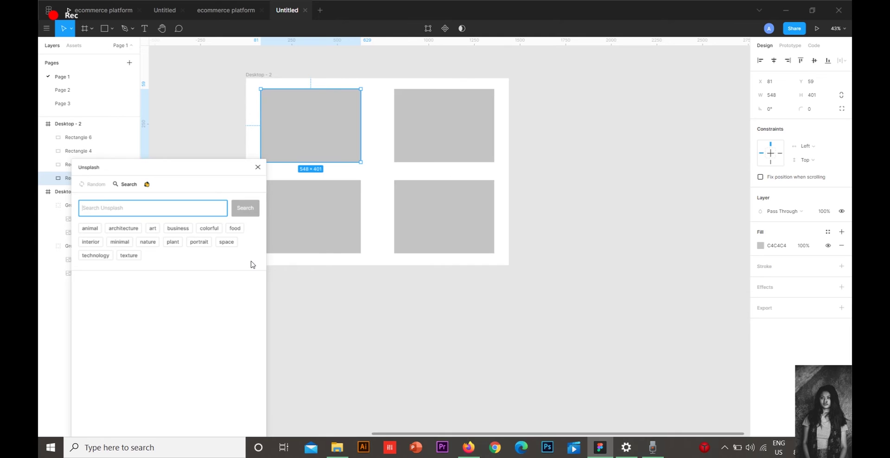
pyautogui.write('plant')
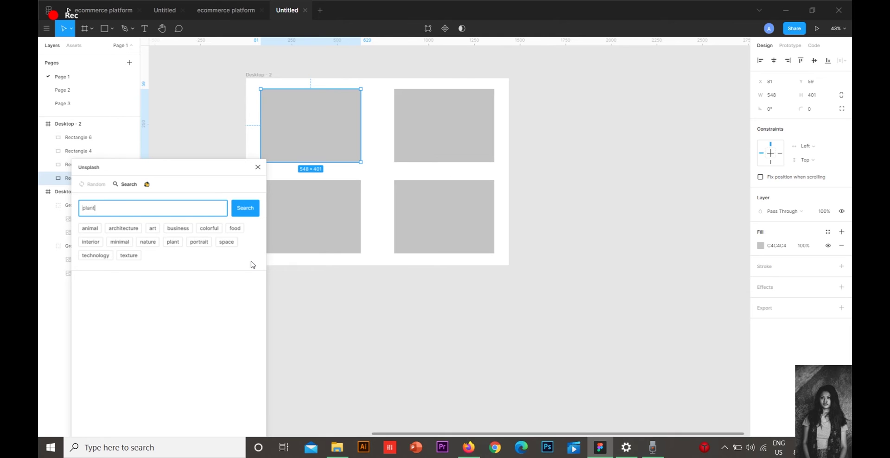
pyautogui.press('Return')
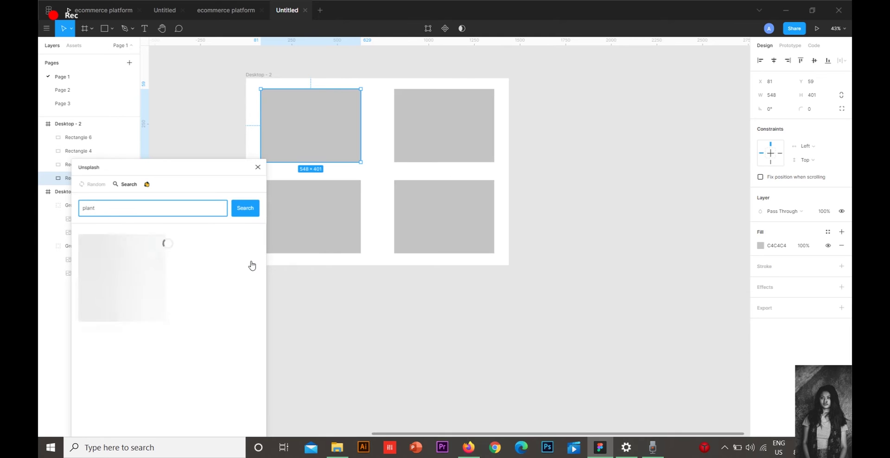
pyautogui.scroll(-10, 204, 371)
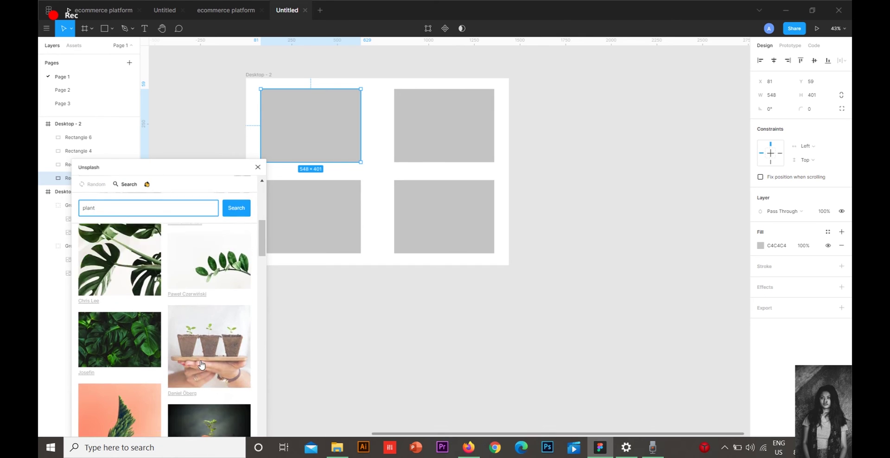
pyautogui.click(223, 249)
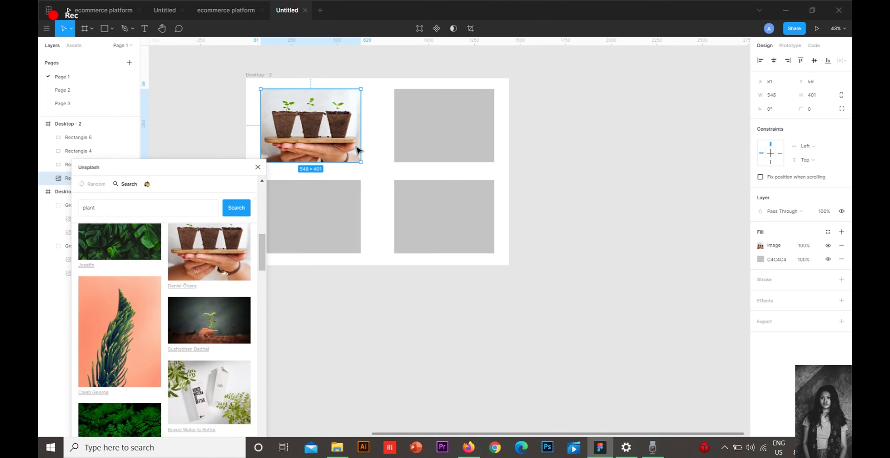
# Select the top-right rectangle and apply the potted succulents photo from the Unsplash results
pyautogui.click(444, 143)
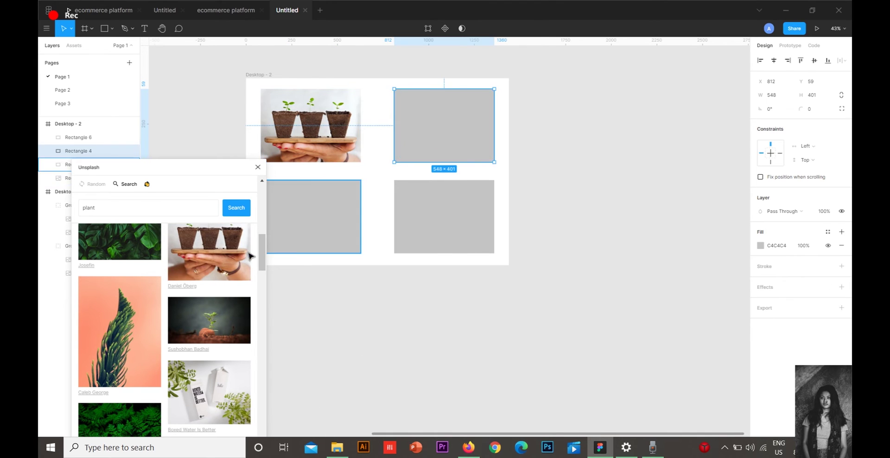
pyautogui.scroll(-3, 96, 376)
pyautogui.scroll(-2, 185, 371)
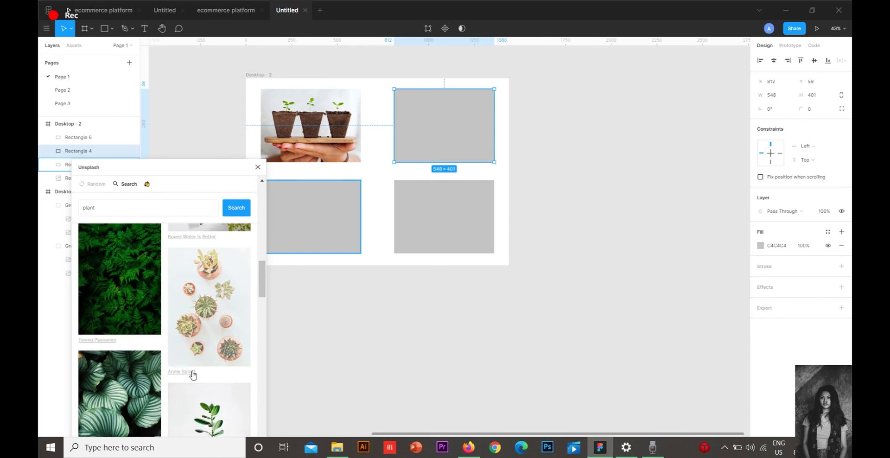
pyautogui.click(209, 302)
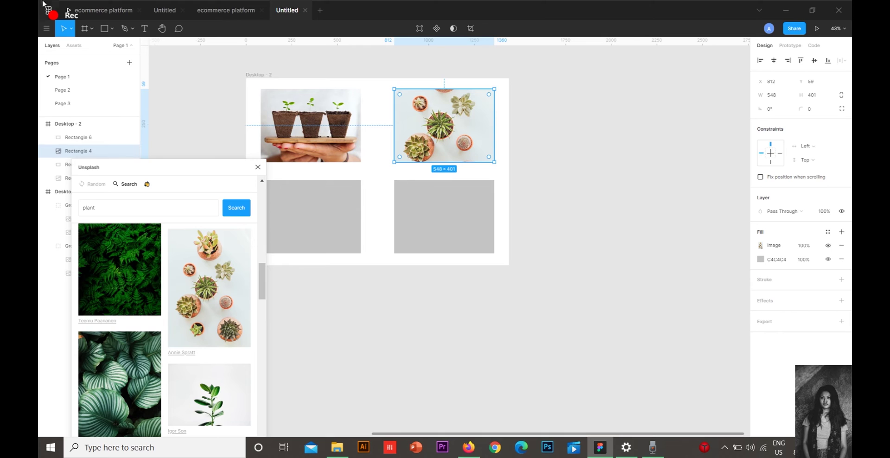
# Put the succulents photo in Crop mode and shift it down inside the top-right rectangle
pyautogui.doubleClick(454, 112)
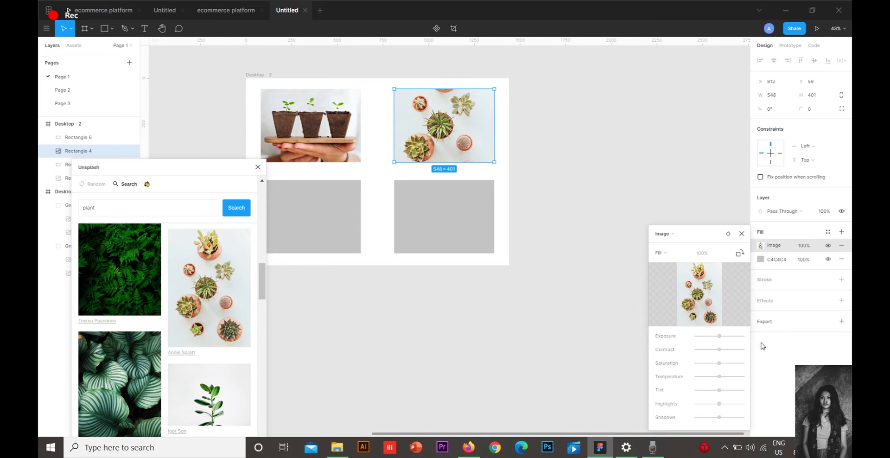
pyautogui.click(658, 253)
pyautogui.click(671, 274)
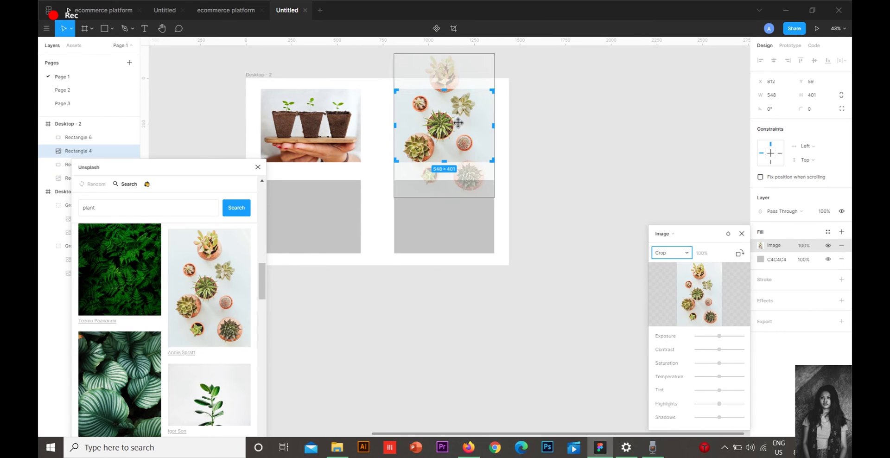
pyautogui.moveTo(457, 122); pyautogui.dragTo(457, 149)
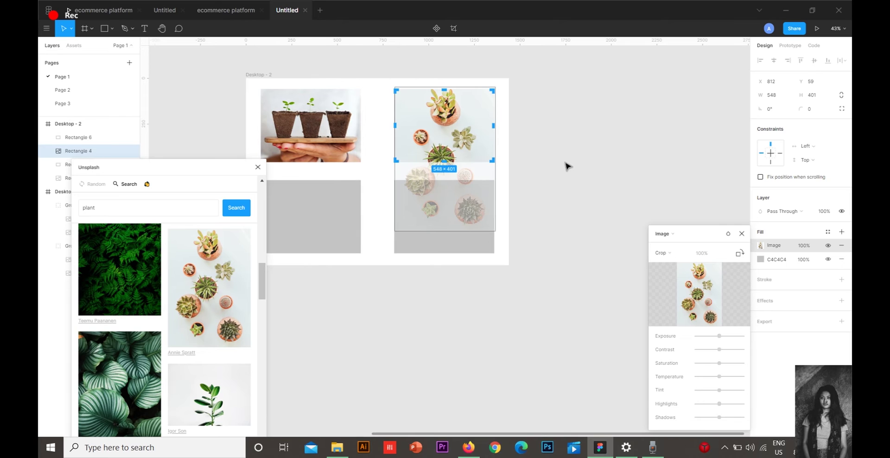
pyautogui.click(566, 166)
pyautogui.click(594, 266)
# Reopen the succulent crop and nudge the photo slightly right, then exit crop mode
pyautogui.doubleClick(459, 130)
pyautogui.moveTo(458, 129); pyautogui.dragTo(457, 128)
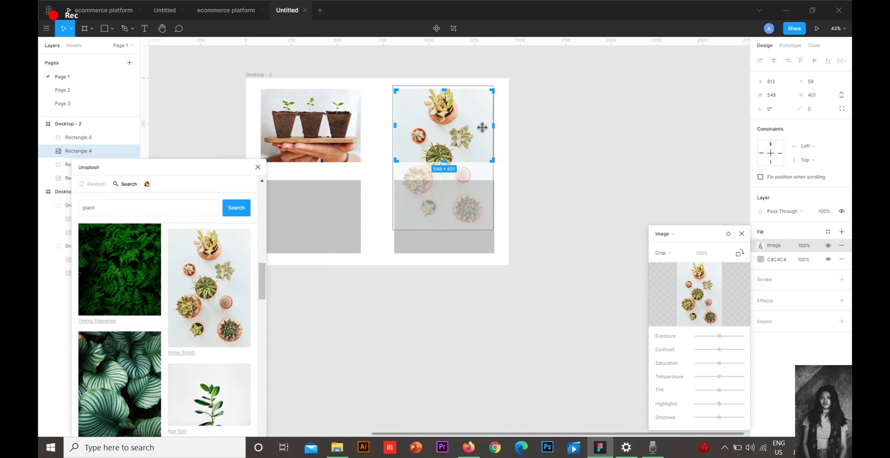
pyautogui.click(670, 253)
pyautogui.press('Escape')
pyautogui.hotkey('shift', '2')
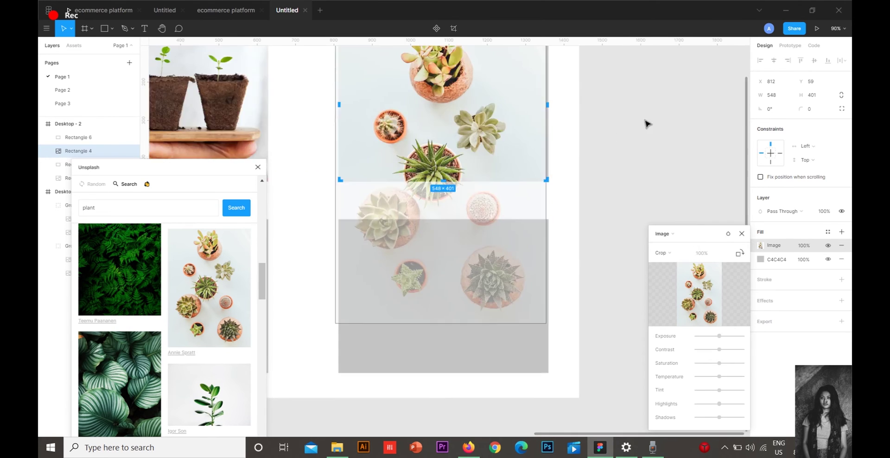
pyautogui.scroll(-3, 548, 151)
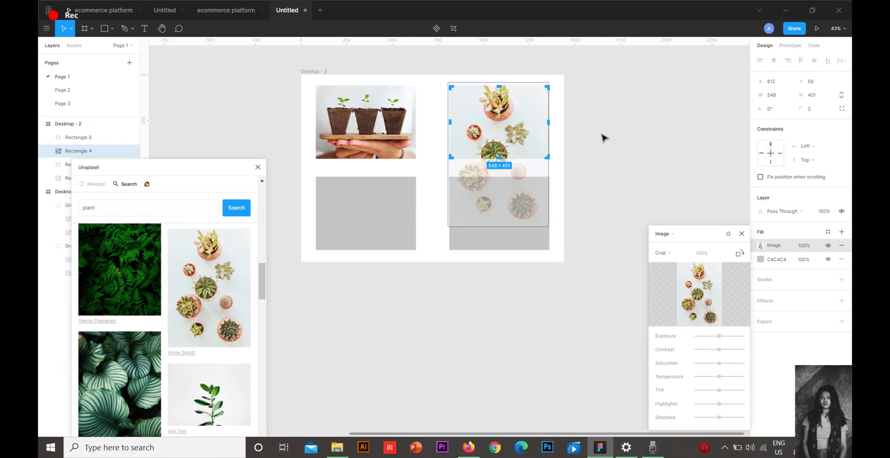
pyautogui.press('Right')
pyautogui.press('Right')
pyautogui.press('Right')
pyautogui.press('Right')
pyautogui.press('Right')
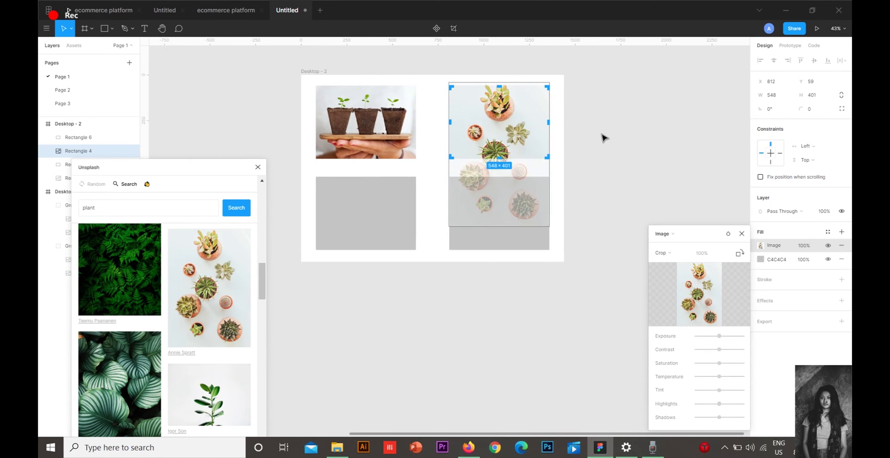
pyautogui.press('Right')
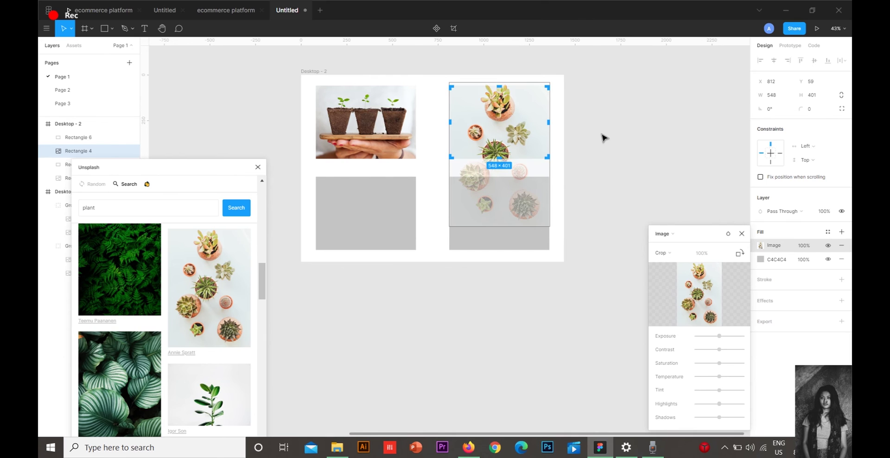
pyautogui.click(604, 138)
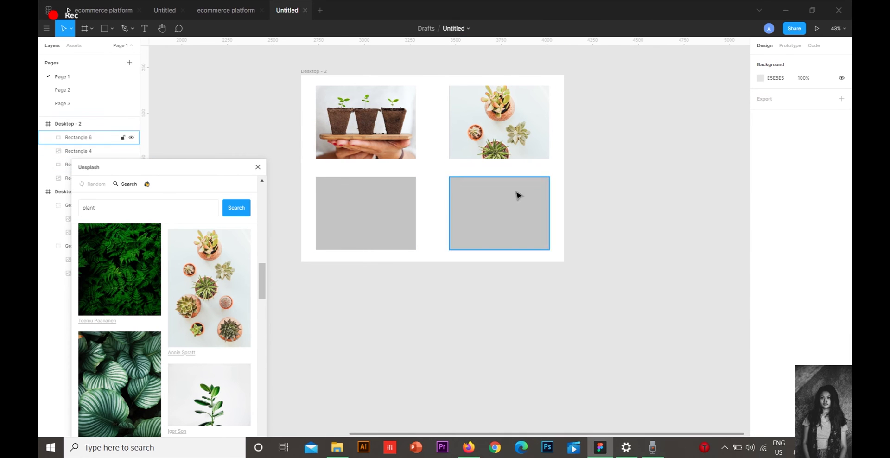
# Fill the bottom-left rectangle with the Unsplash pink-leaf photo and darken its exposure
pyautogui.scroll(-2, 525, 195)
pyautogui.click(383, 172)
pyautogui.scroll(-3, 219, 381)
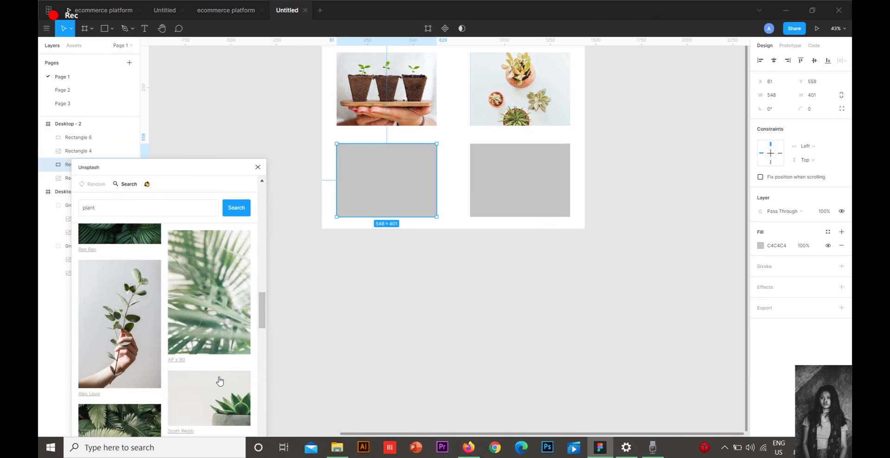
pyautogui.scroll(-2, 220, 381)
pyautogui.scroll(-3, 245, 408)
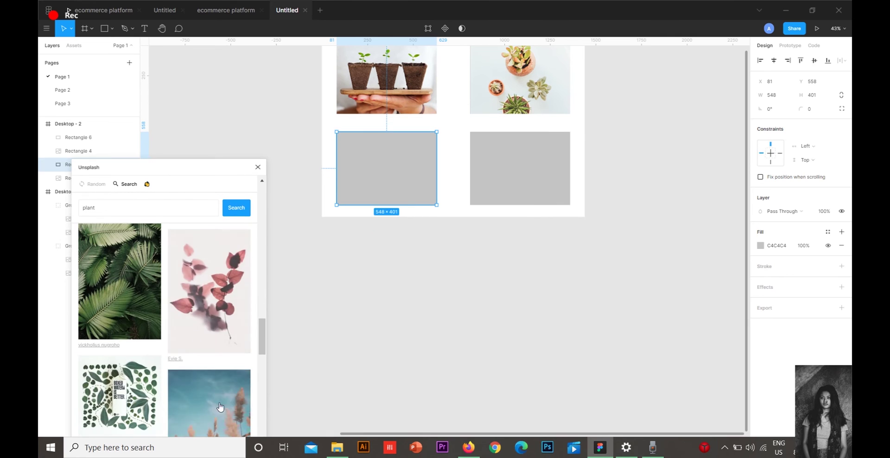
pyautogui.click(237, 309)
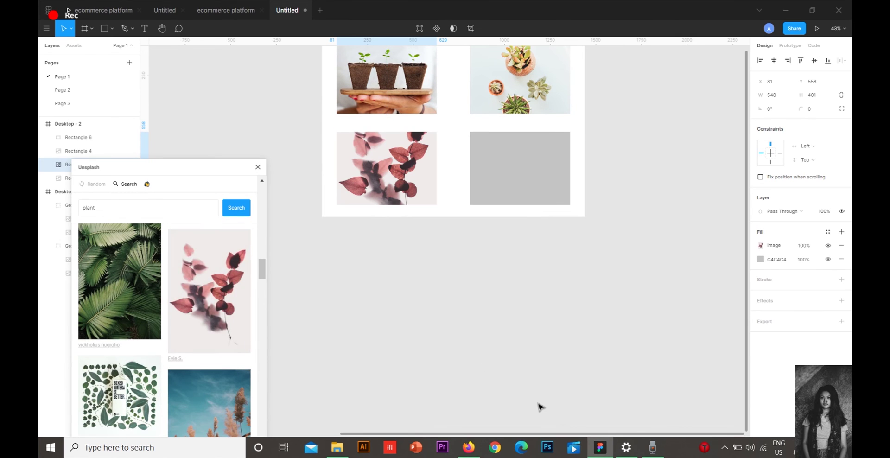
pyautogui.doubleClick(417, 149)
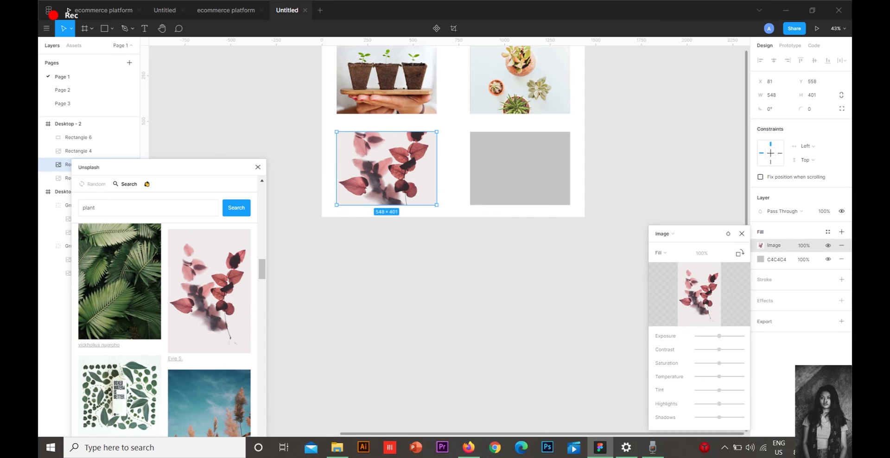
pyautogui.moveTo(719, 335); pyautogui.dragTo(728, 383)
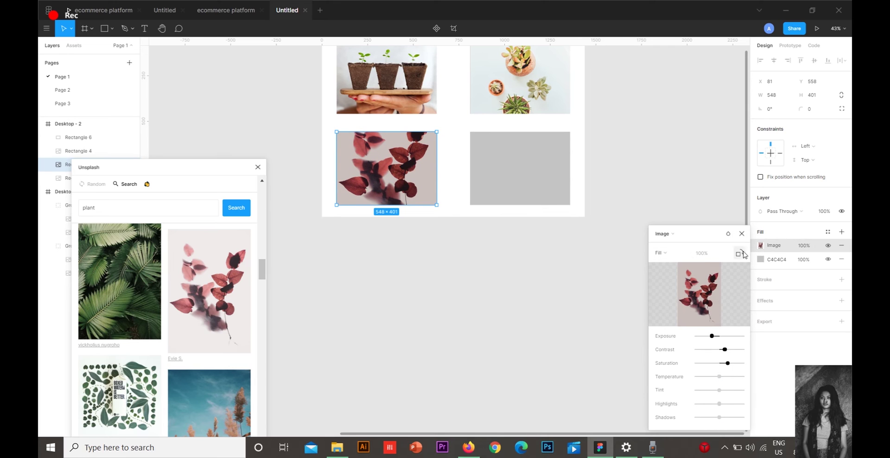
# Fill the bottom-right rectangle with the Unsplash potted cactus photo
pyautogui.click(741, 234)
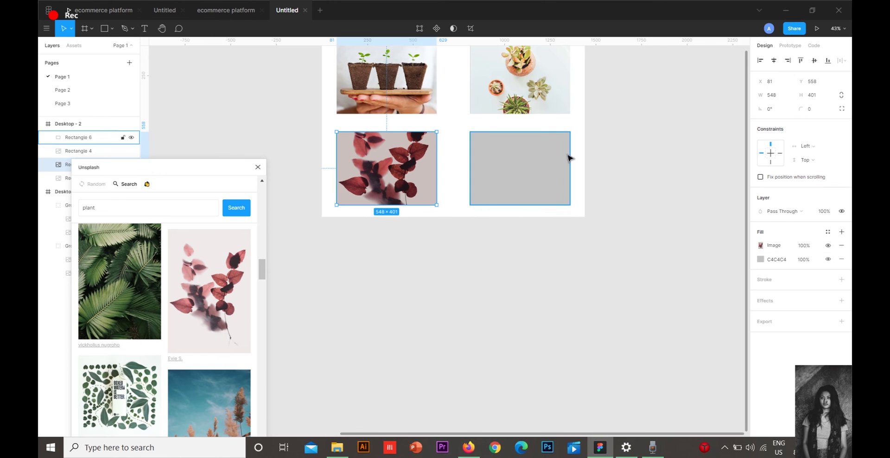
pyautogui.click(542, 172)
pyautogui.scroll(-5, 162, 394)
pyautogui.click(104, 315)
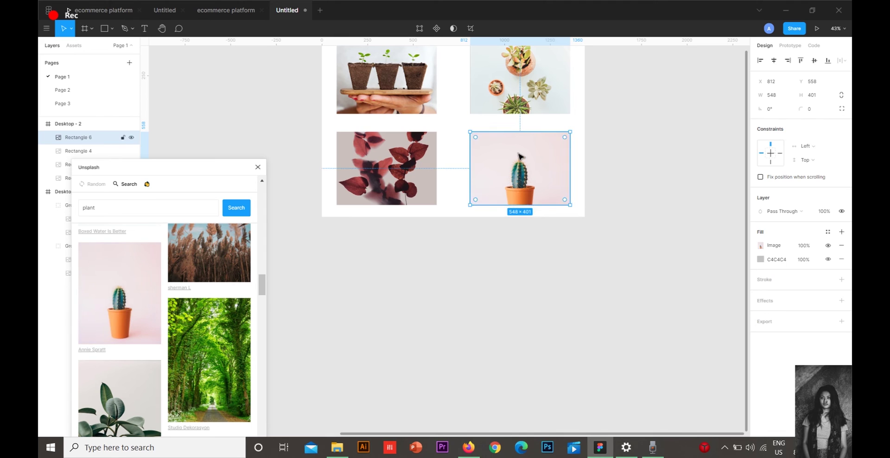
# Switch the cactus image fill to Crop and shift the photo up to fit
pyautogui.click(760, 245)
pyautogui.click(661, 253)
pyautogui.click(685, 274)
pyautogui.moveTo(542, 164); pyautogui.dragTo(542, 148)
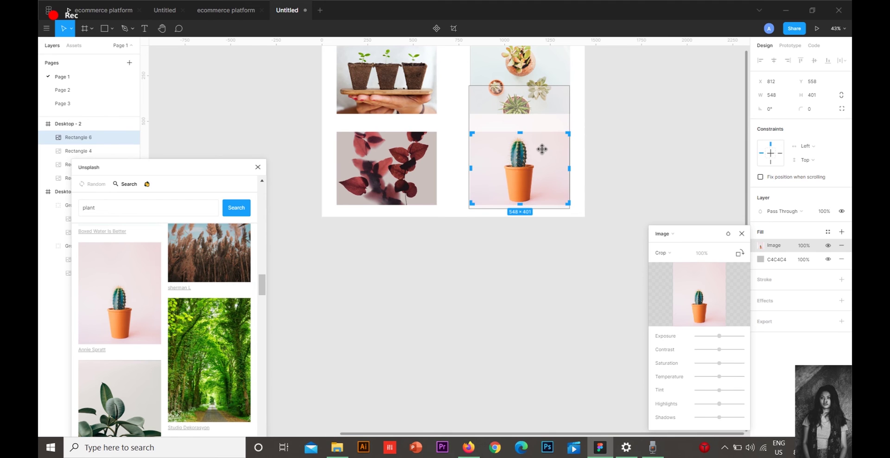
pyautogui.click(622, 163)
pyautogui.click(661, 250)
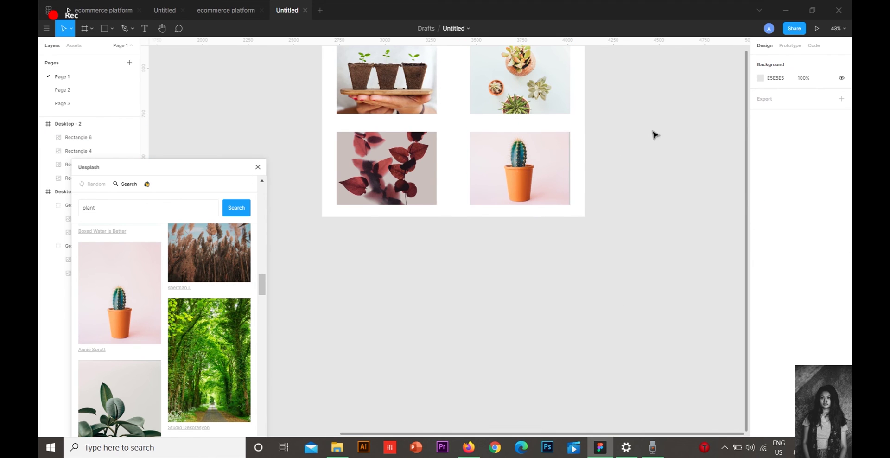
pyautogui.doubleClick(546, 166)
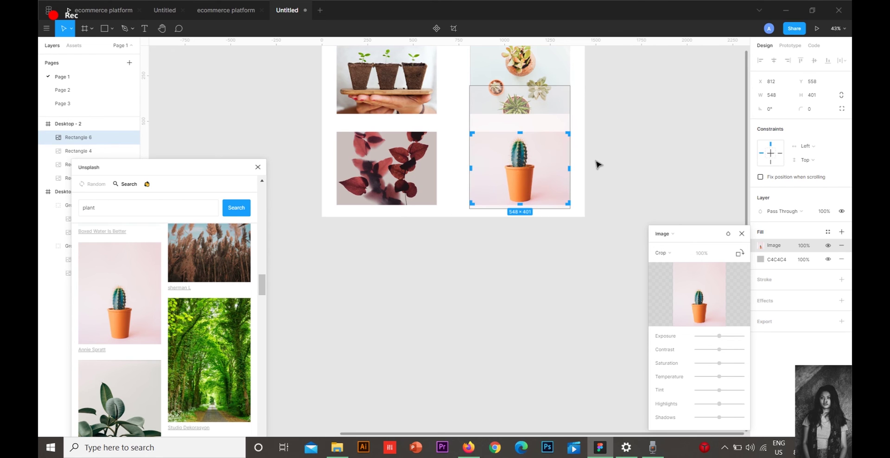
# Finish cropping the cactus photo and deselect its rectangle
pyautogui.click(597, 165)
pyautogui.scroll(3, 605, 169)
pyautogui.click(617, 176)
# Review the photos in both Desktop frames, then switch to the ecommerce platform prototype
pyautogui.scroll(-5, 602, 195)
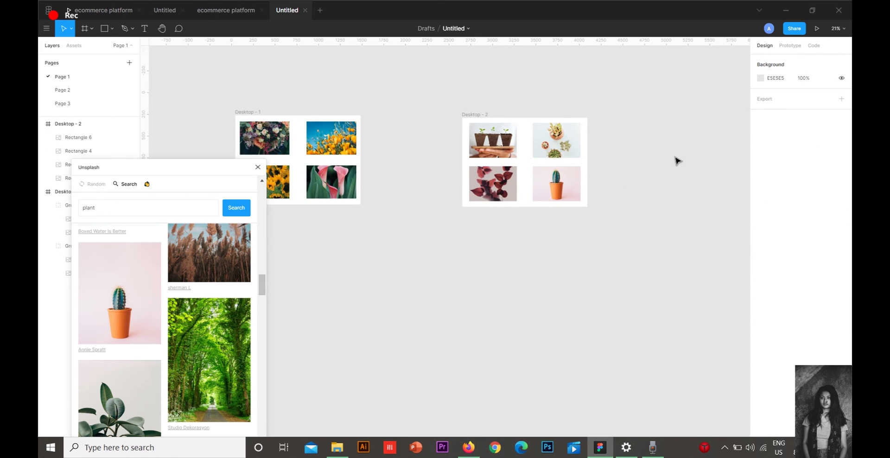
pyautogui.hscroll(2, 700, 213)
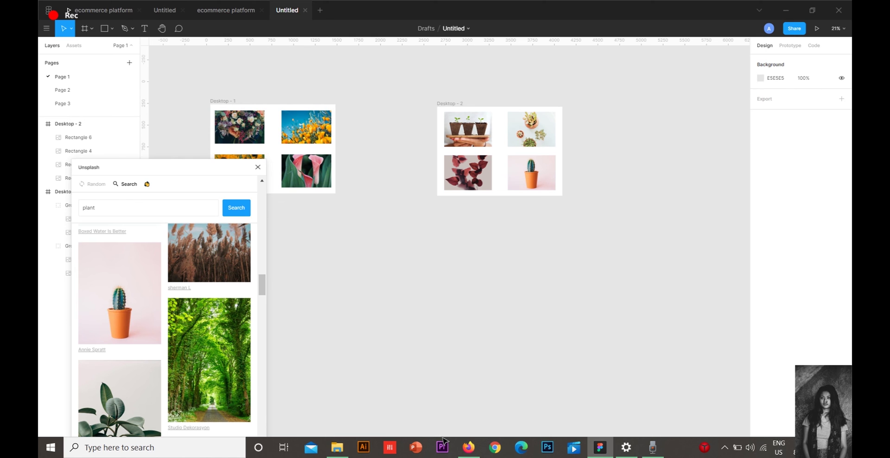
pyautogui.moveTo(402, 77); pyautogui.dragTo(586, 255)
pyautogui.click(652, 179)
pyautogui.click(531, 172)
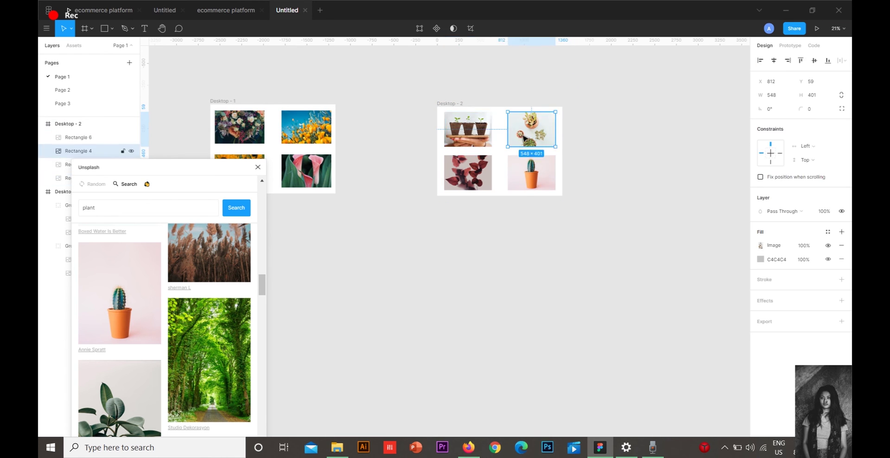
pyautogui.click(479, 166)
pyautogui.click(129, 7)
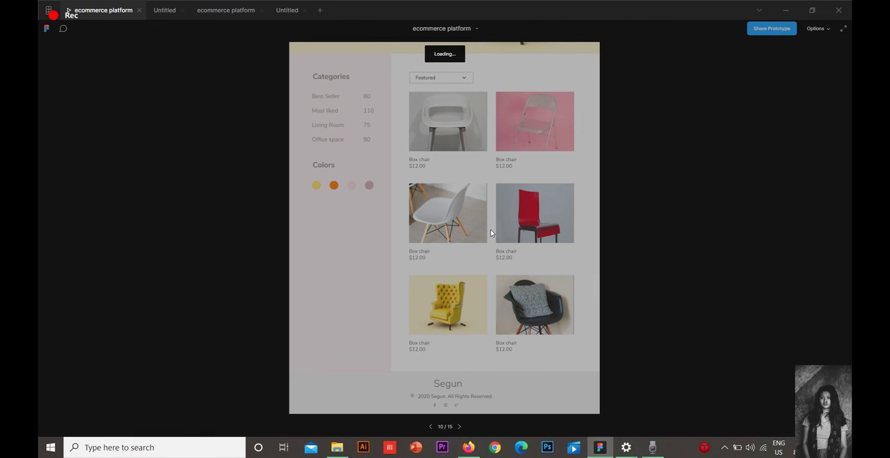
# Scroll through the Box chair prototype page, then go back to the Untitled design file
pyautogui.scroll(4, 492, 226)
pyautogui.scroll(-5, 492, 226)
pyautogui.scroll(4, 492, 225)
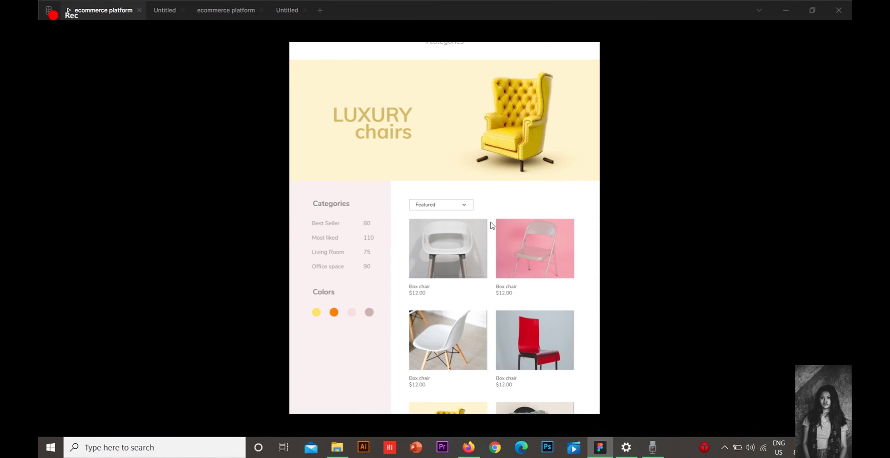
pyautogui.scroll(-2, 492, 226)
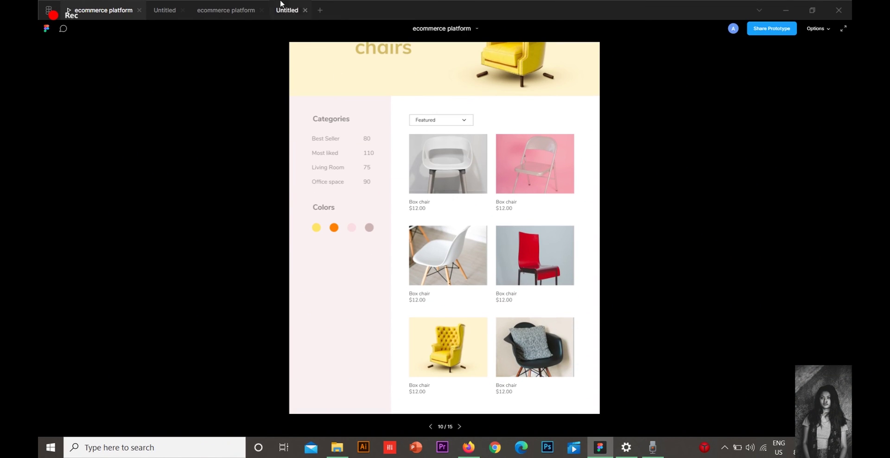
pyautogui.click(280, 10)
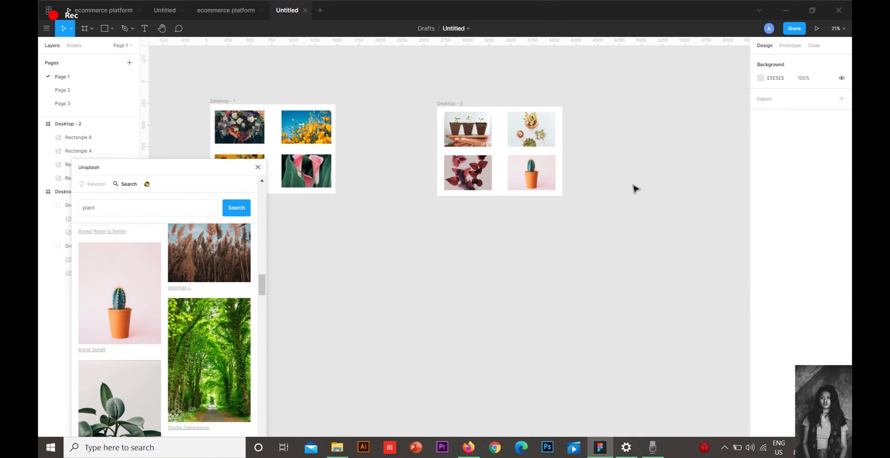